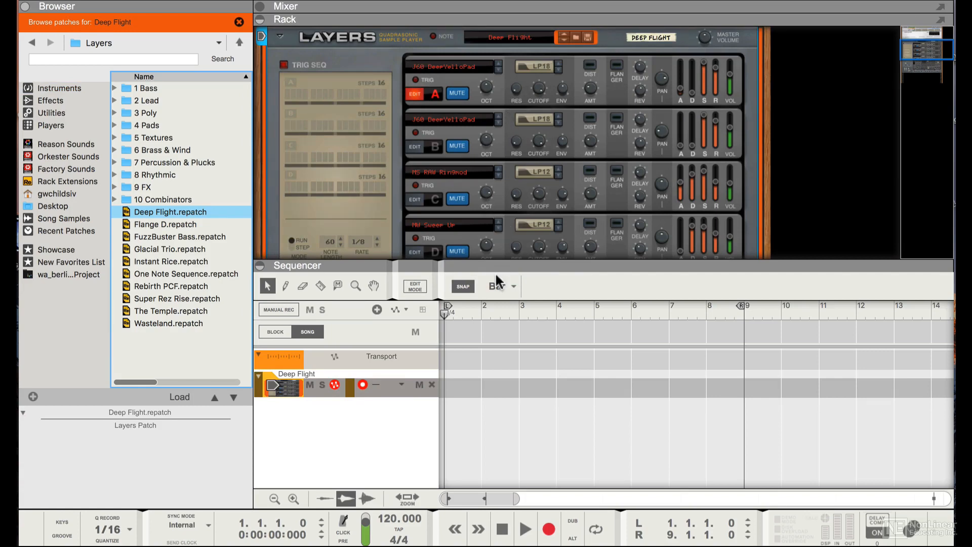
# Enlarge the rack area above the sequencer and review the application's General preferences.
pyautogui.moveTo(502, 265); pyautogui.dragTo(481, 387)
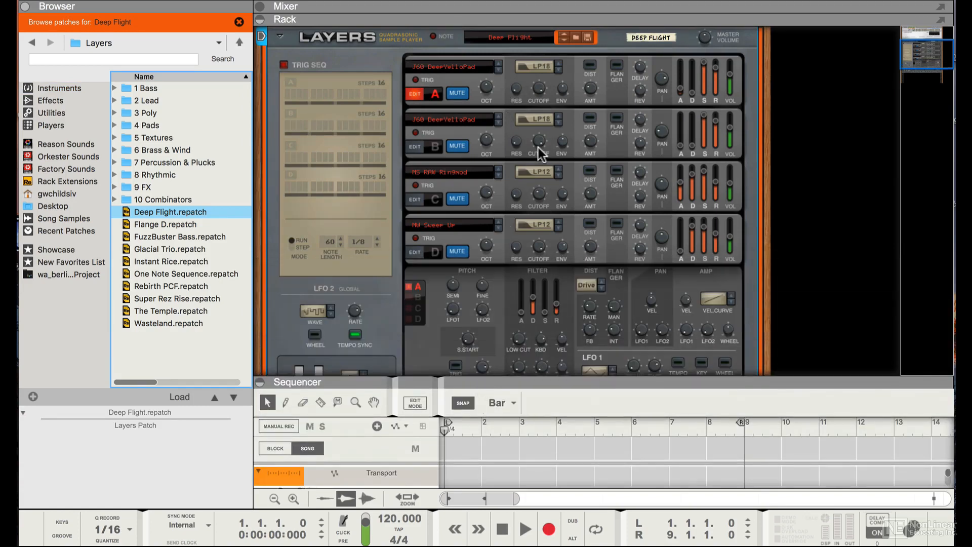
pyautogui.moveTo(539, 148)
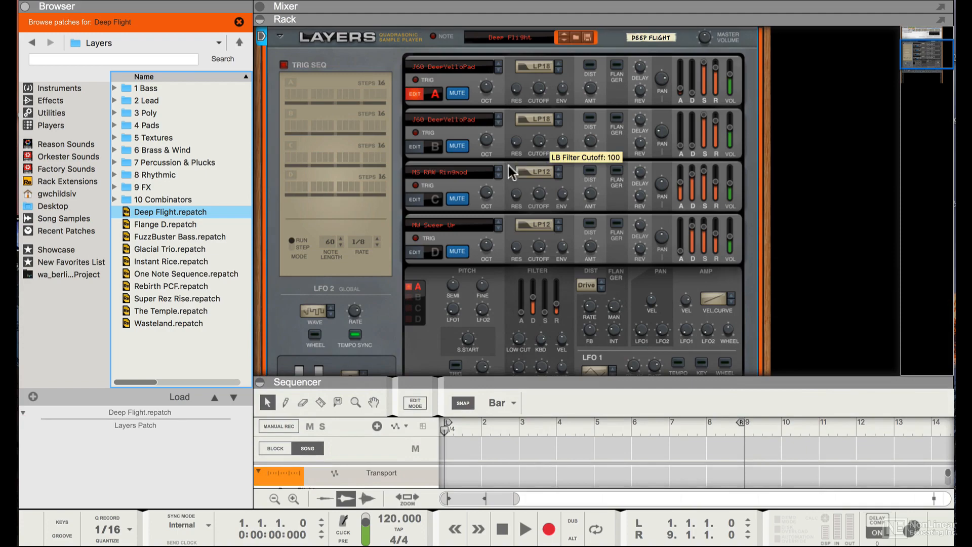
pyautogui.press('super+comma')
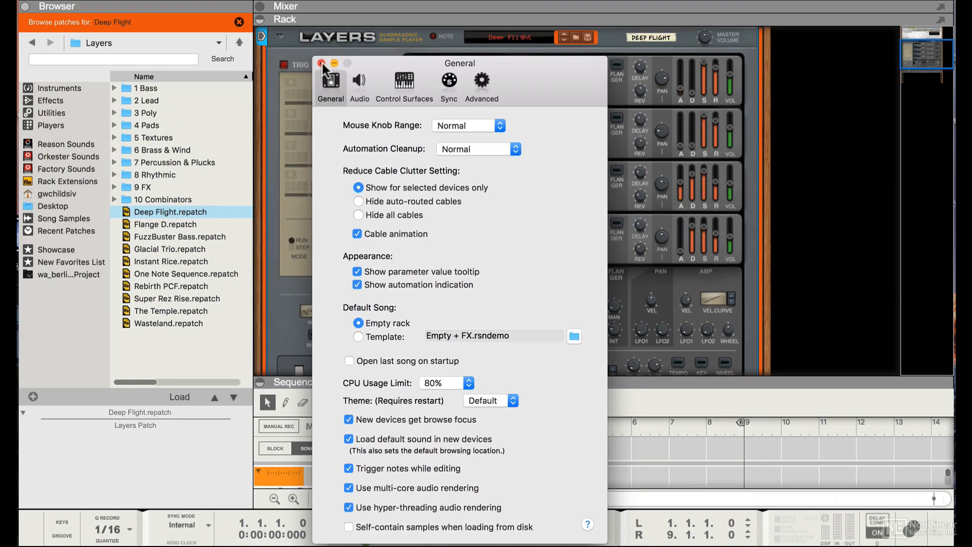
pyautogui.click(323, 64)
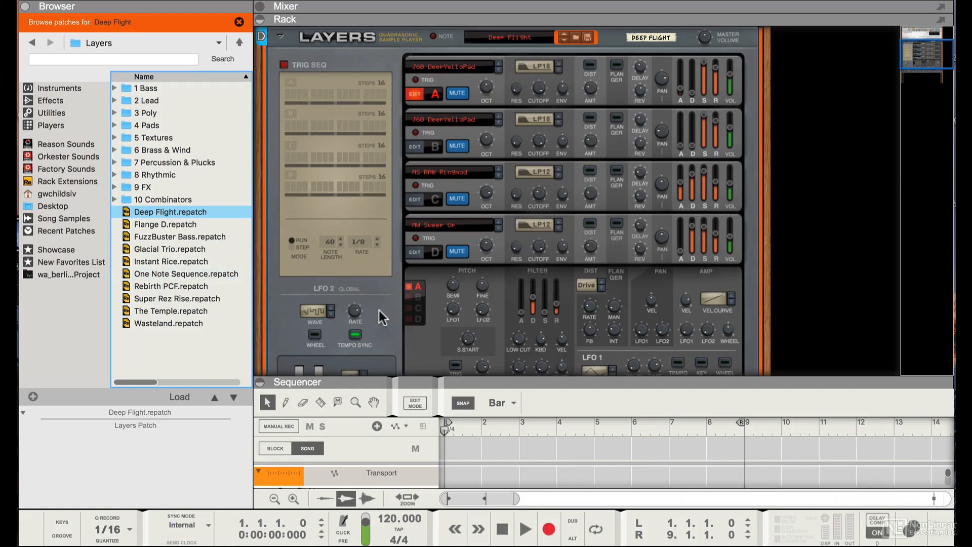
# Create a four-bar clip at bar 1 on the Deep Flight track and loop playback from bar 1 to bar 5.
pyautogui.moveTo(437, 346); pyautogui.dragTo(442, 200)
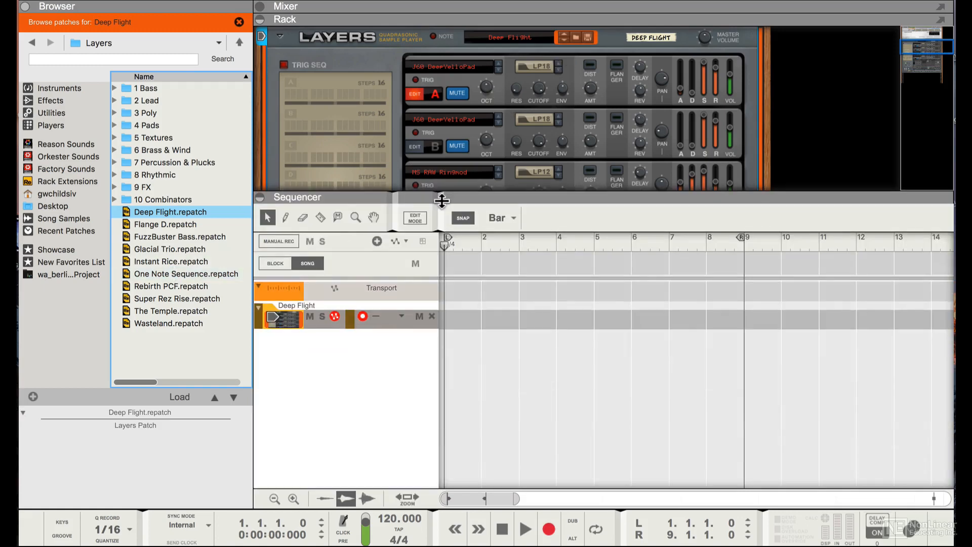
pyautogui.click(458, 314)
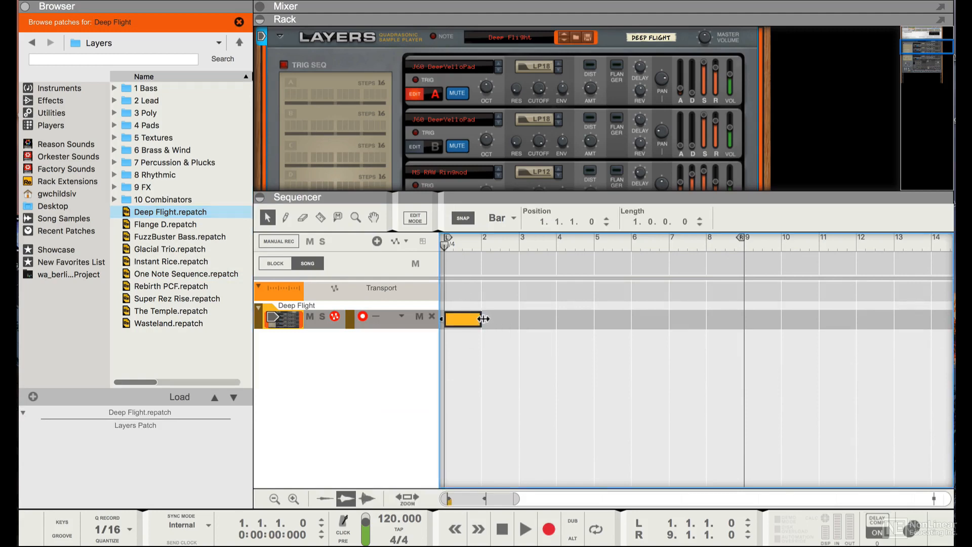
pyautogui.moveTo(483, 318); pyautogui.dragTo(571, 318)
pyautogui.keyDown('alt'); pyautogui.click(594, 240); pyautogui.keyUp('alt')
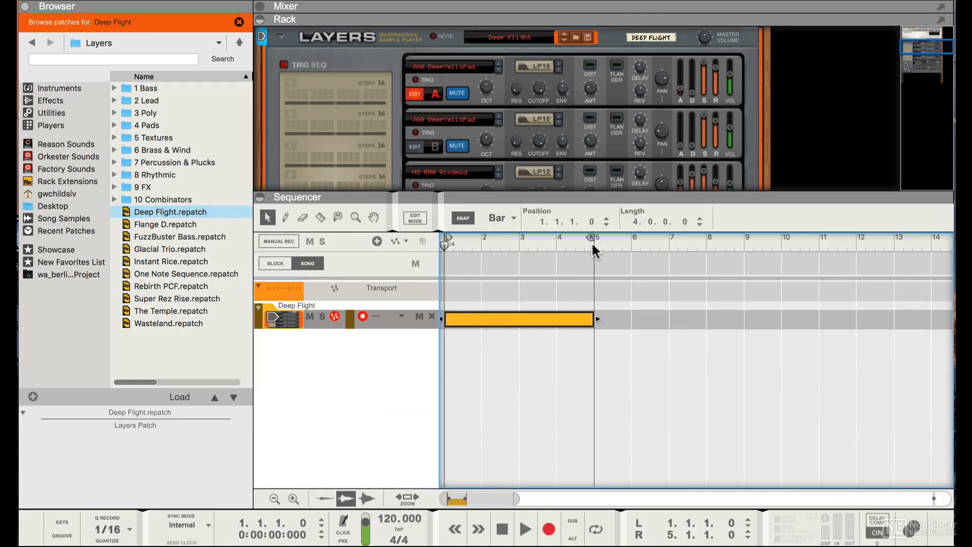
pyautogui.click(596, 529)
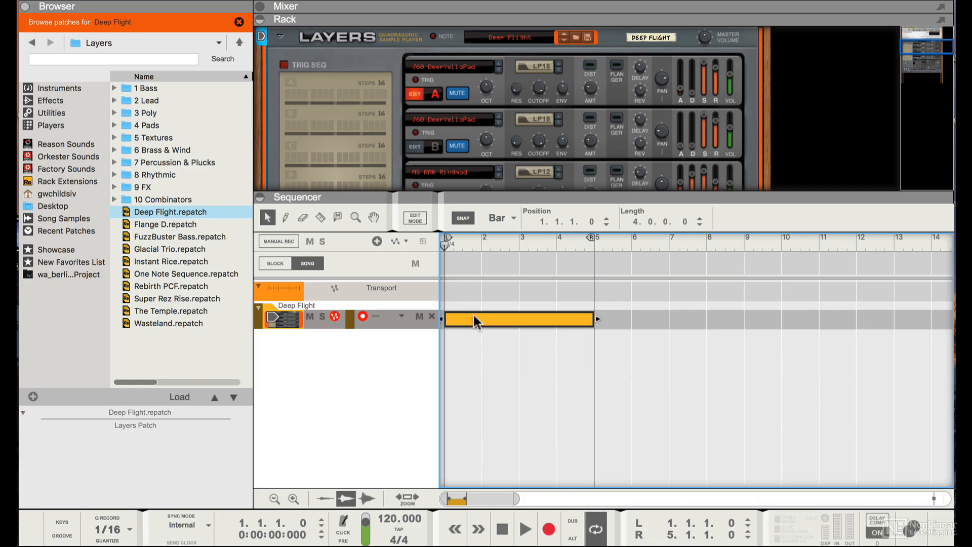
# Open the clip for note editing with the snap value set to Bar and enlarge the sequencer area.
pyautogui.doubleClick(473, 313)
pyautogui.click(510, 223)
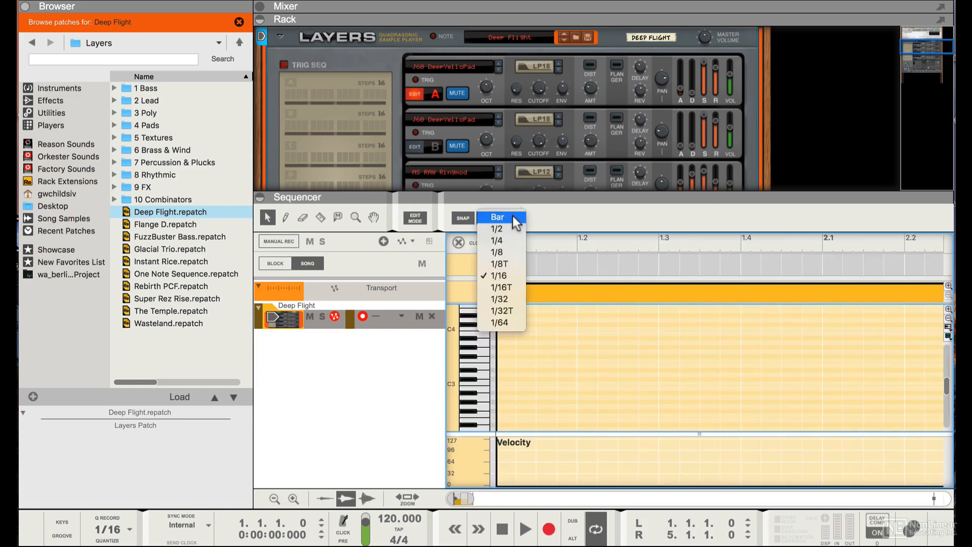
pyautogui.click(515, 222)
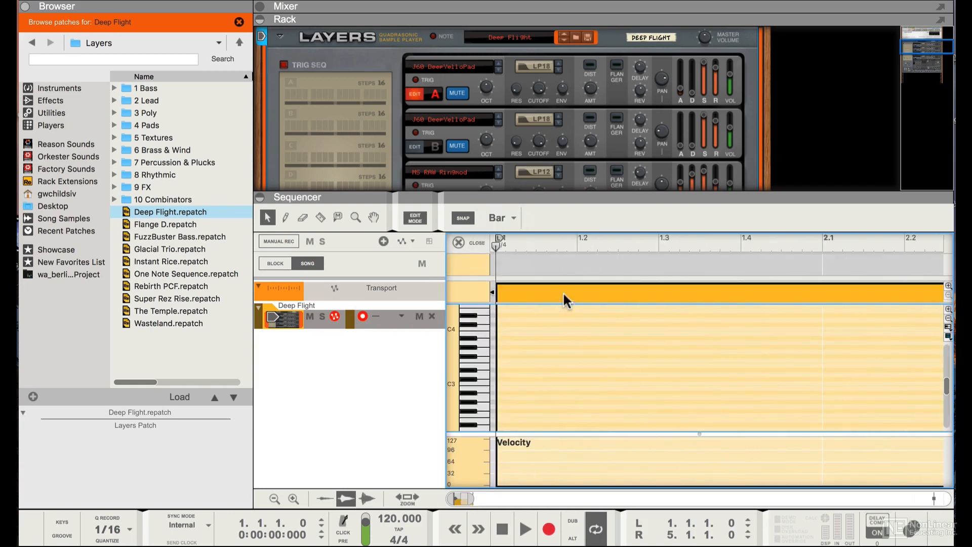
pyautogui.moveTo(591, 198); pyautogui.dragTo(589, 65)
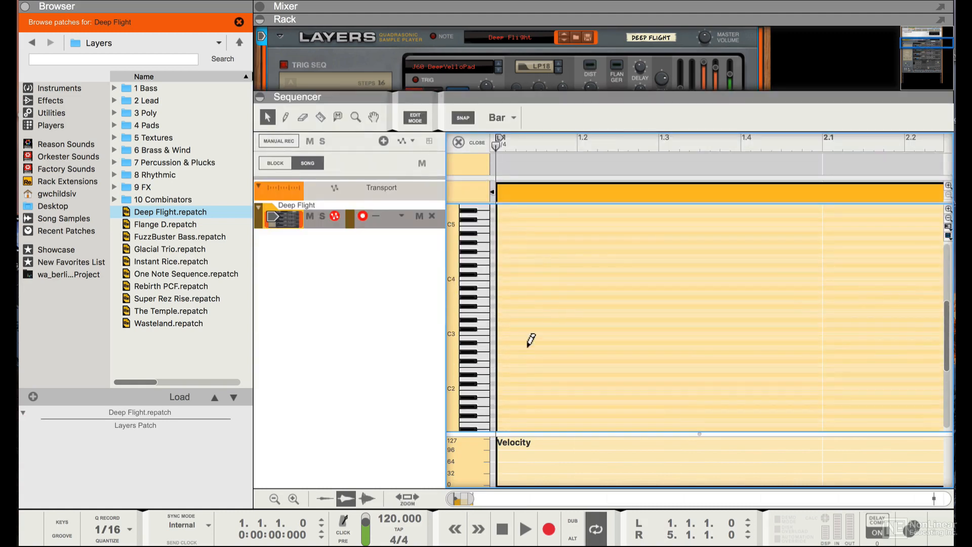
# Draw four consecutive one-bar notes in the clip: C2 in bar 1, D2 in bar 2, A1 in bar 3 and G1 in bar 4.
pyautogui.keyDown('alt'); pyautogui.click(511, 388); pyautogui.keyUp('alt')
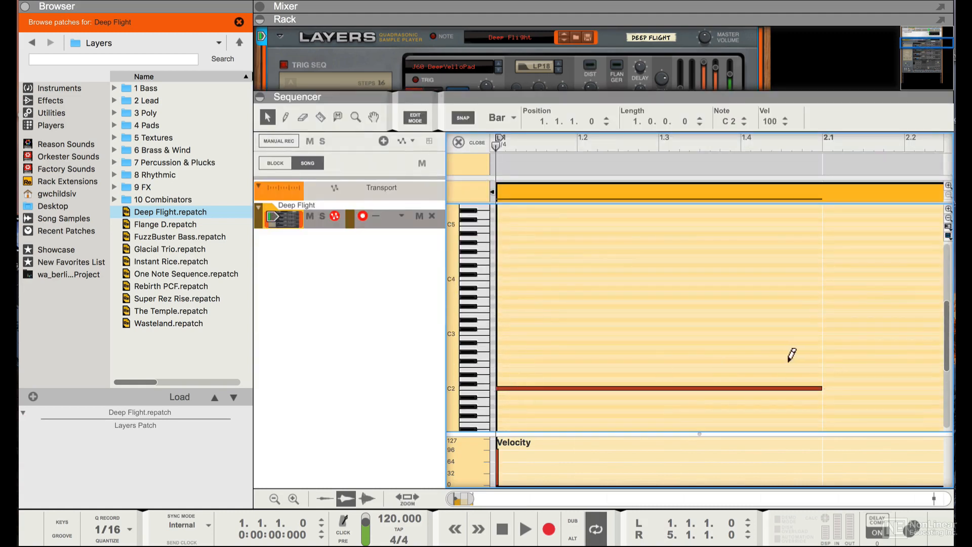
pyautogui.keyDown('alt'); pyautogui.click(829, 379); pyautogui.keyUp('alt')
pyautogui.hscroll(10, 829, 382)
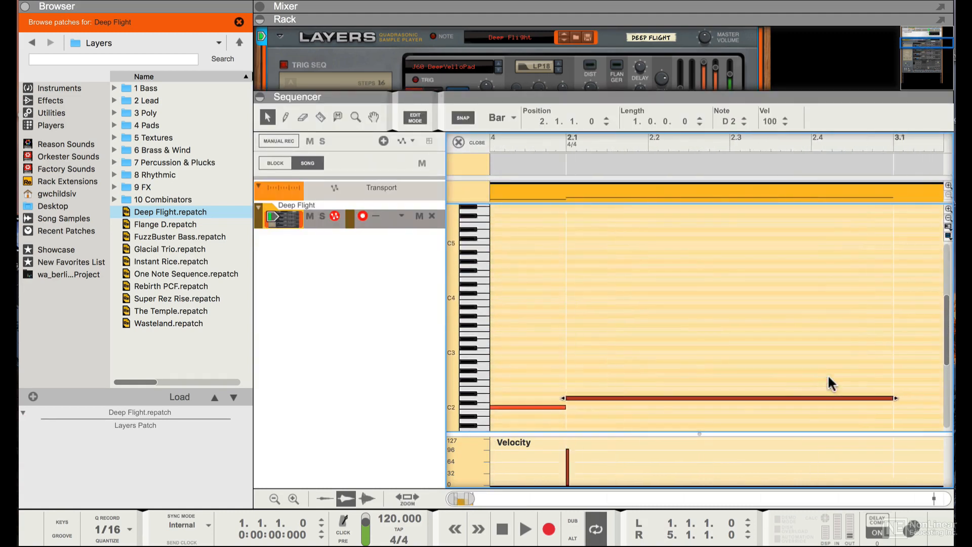
pyautogui.scroll(-3, 829, 383)
pyautogui.keyDown('alt'); pyautogui.click(705, 354); pyautogui.keyUp('alt')
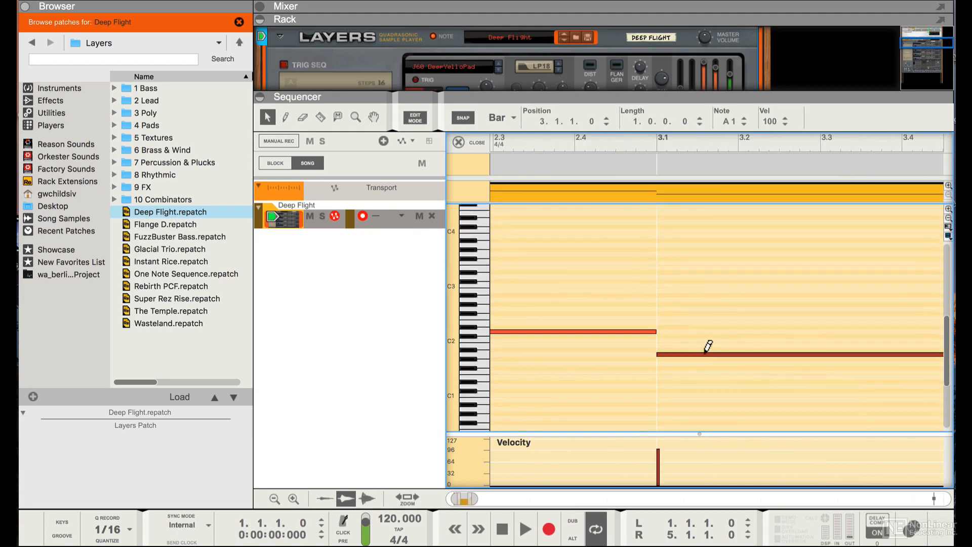
pyautogui.hscroll(10, 699, 355)
pyautogui.scroll(1, 699, 354)
pyautogui.keyDown('alt'); pyautogui.click(640, 378); pyautogui.keyUp('alt')
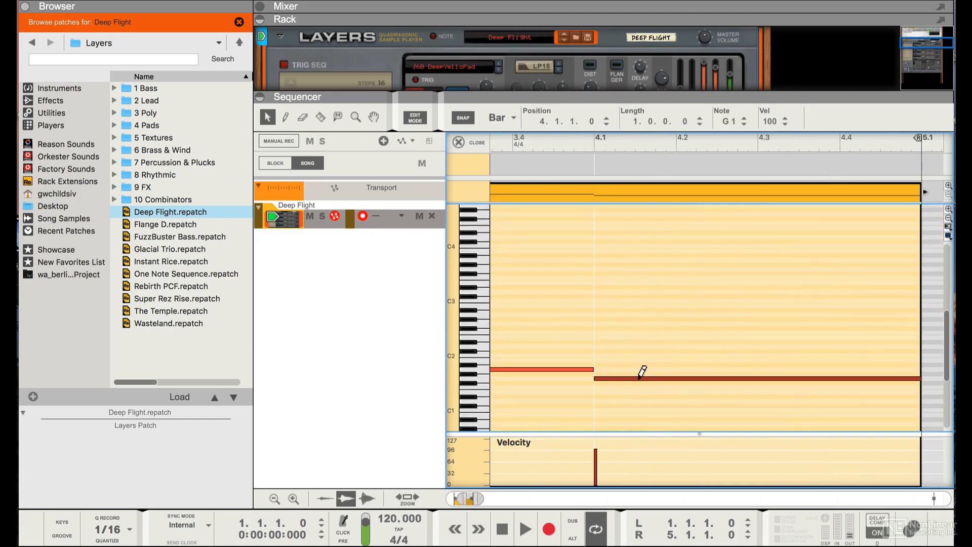
# Play the looped clip and enlarge the rack area to show all four layers of the Layers device.
pyautogui.press('space')
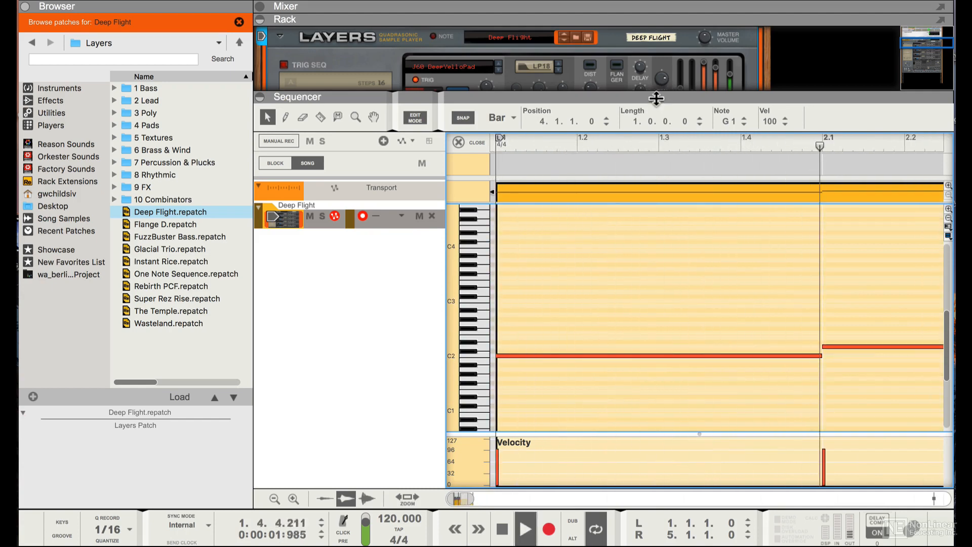
pyautogui.moveTo(655, 97); pyautogui.dragTo(647, 296)
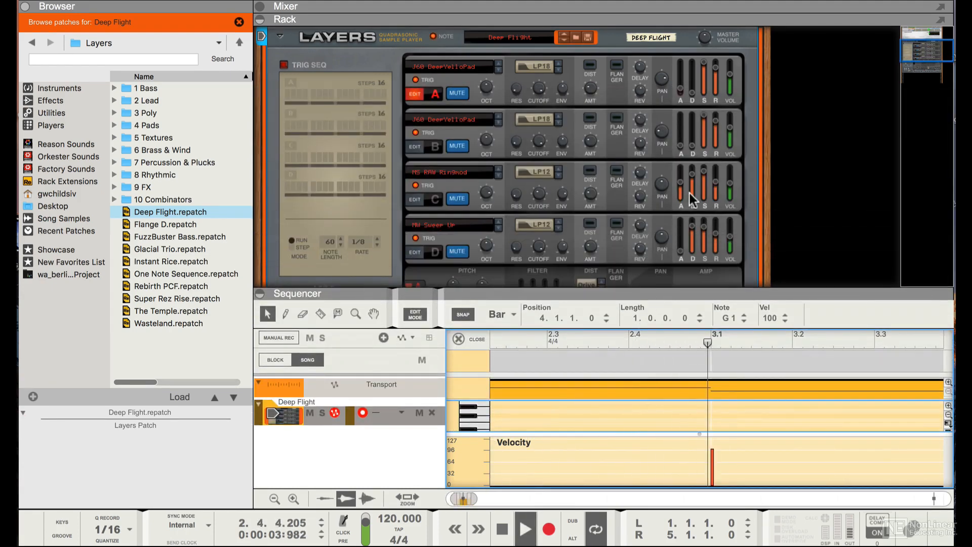
pyautogui.moveTo(690, 194)
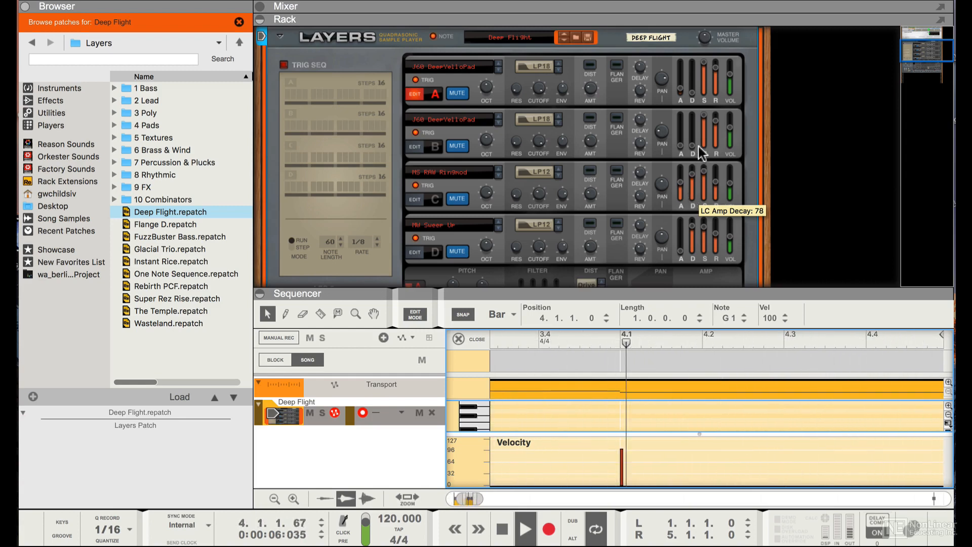
# Advance the Layers device through Flange D to the FuzzBuster Bass patch and set the song tempo to 80 BPM during playback.
pyautogui.click(562, 42)
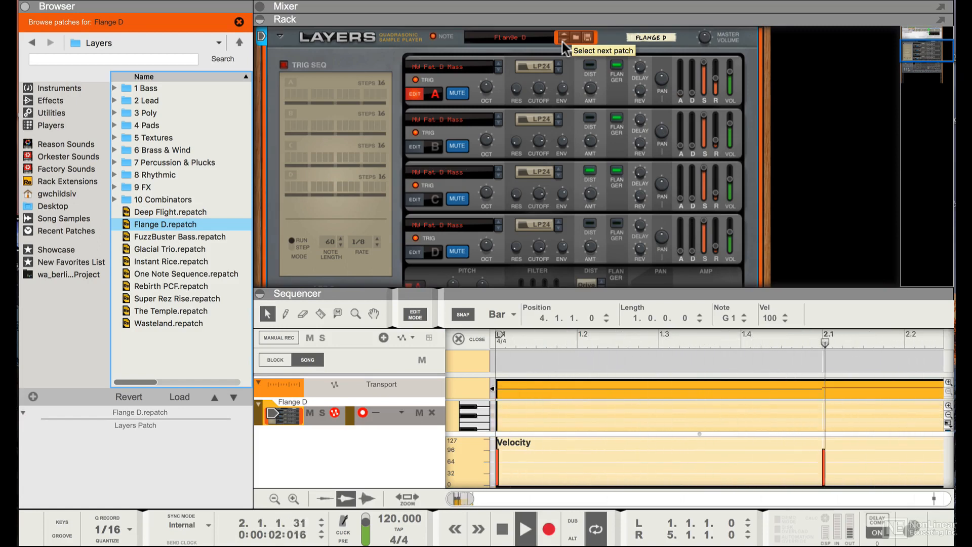
pyautogui.click(562, 41)
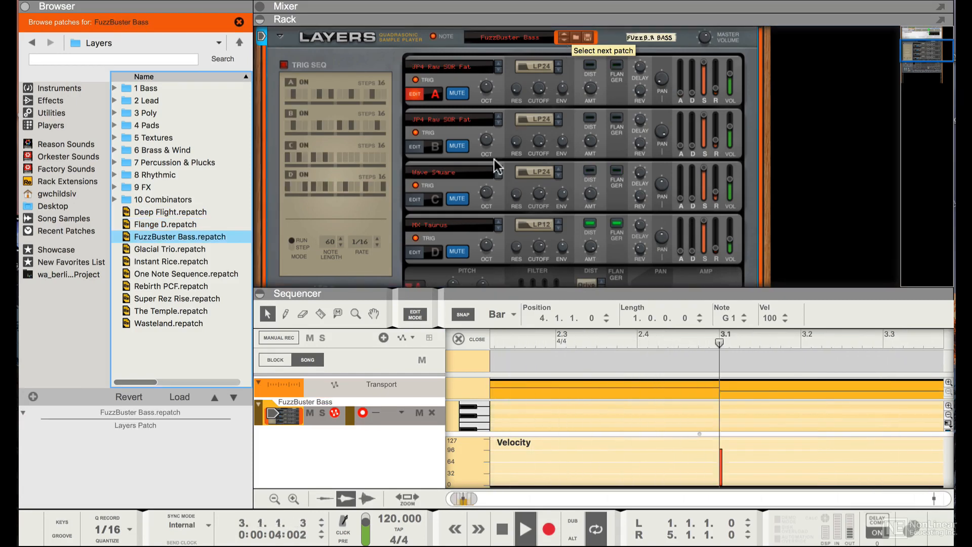
pyautogui.doubleClick(391, 523)
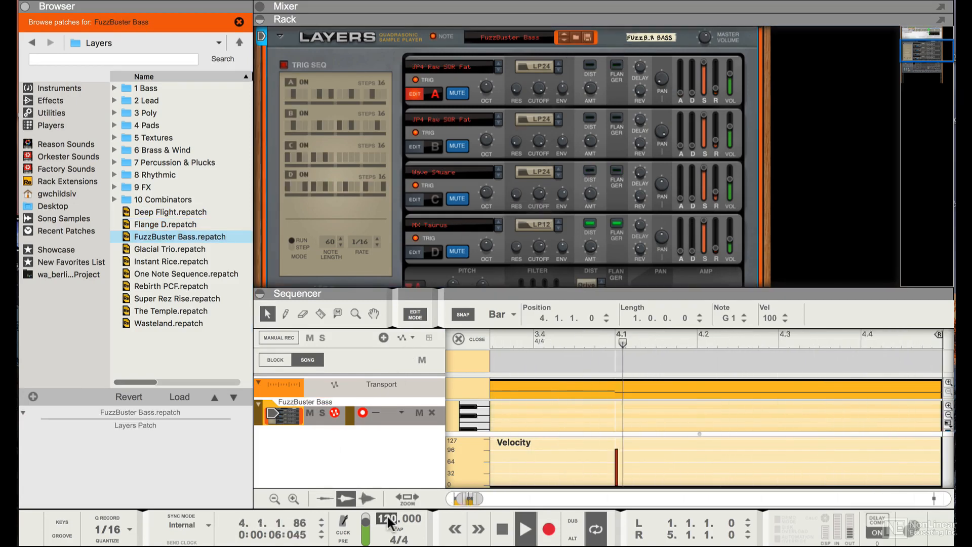
pyautogui.write('80')
pyautogui.press('Return')
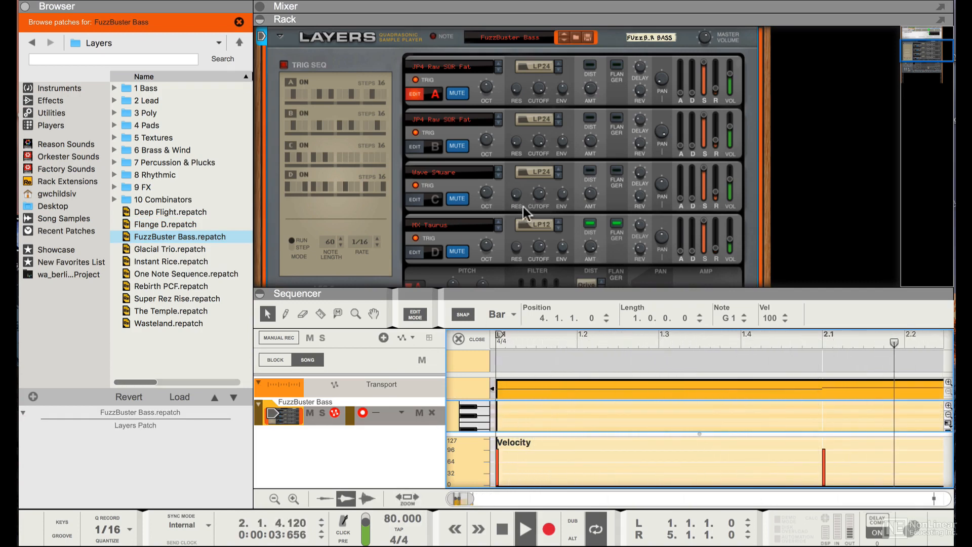
# Audition the Glacial Trio patch, stopping playback when done, and reset the Layers device to its Init Patch.
pyautogui.click(564, 41)
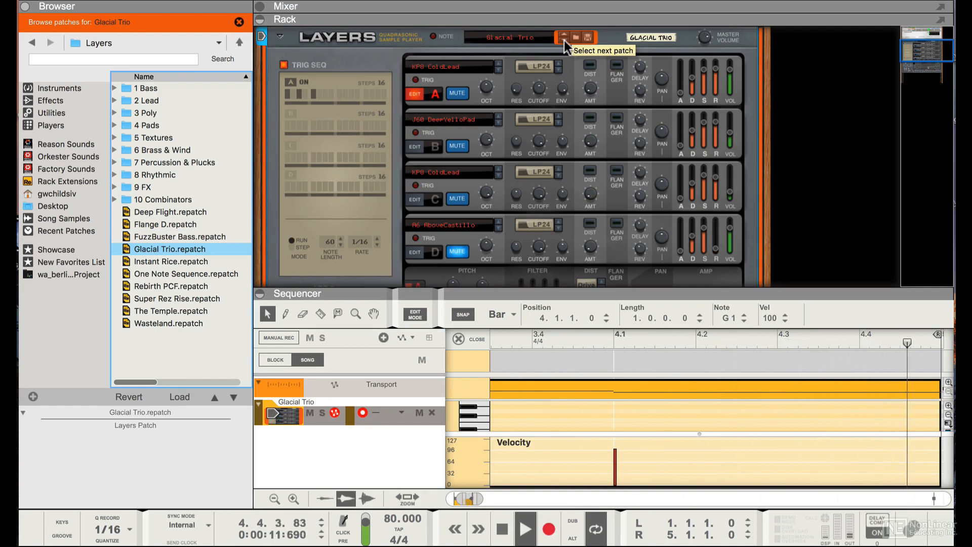
pyautogui.press('space')
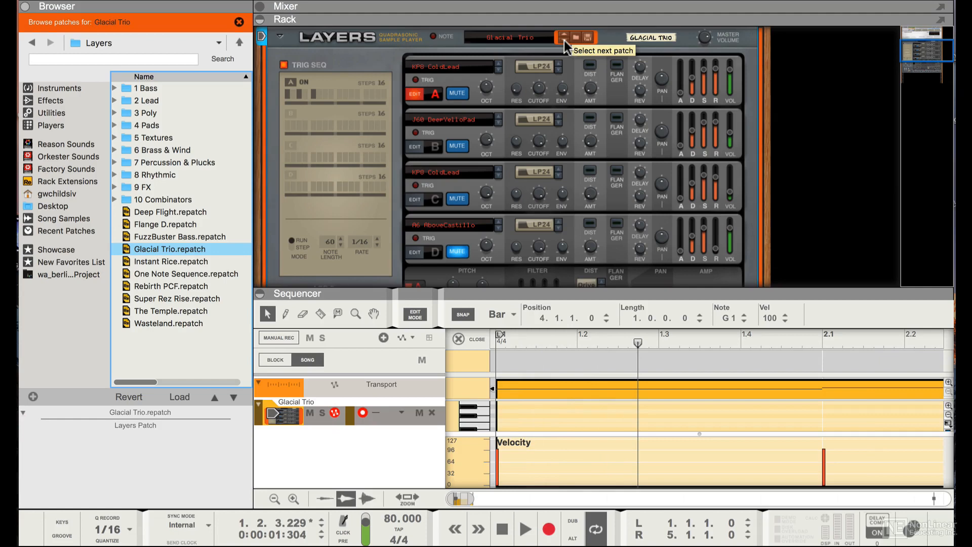
pyautogui.rightClick(372, 54)
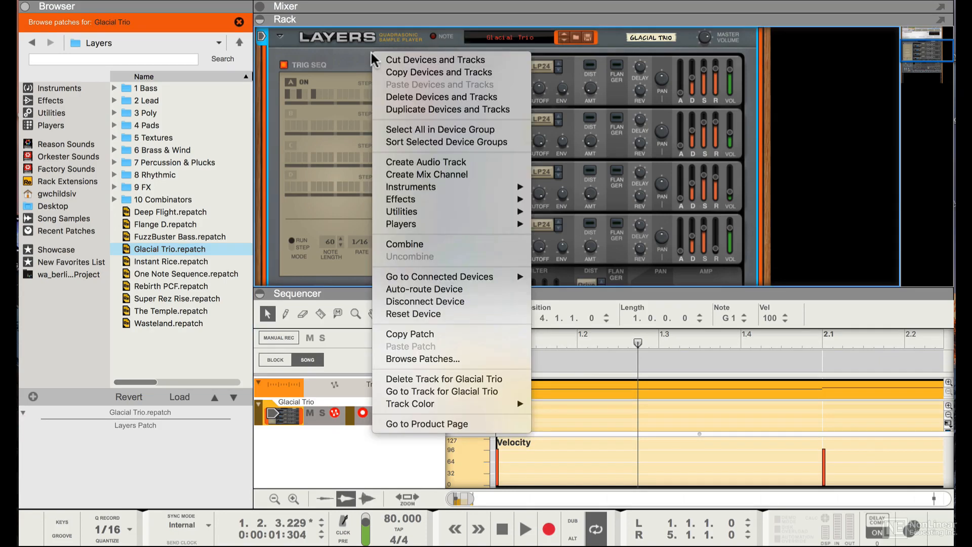
pyautogui.click(425, 319)
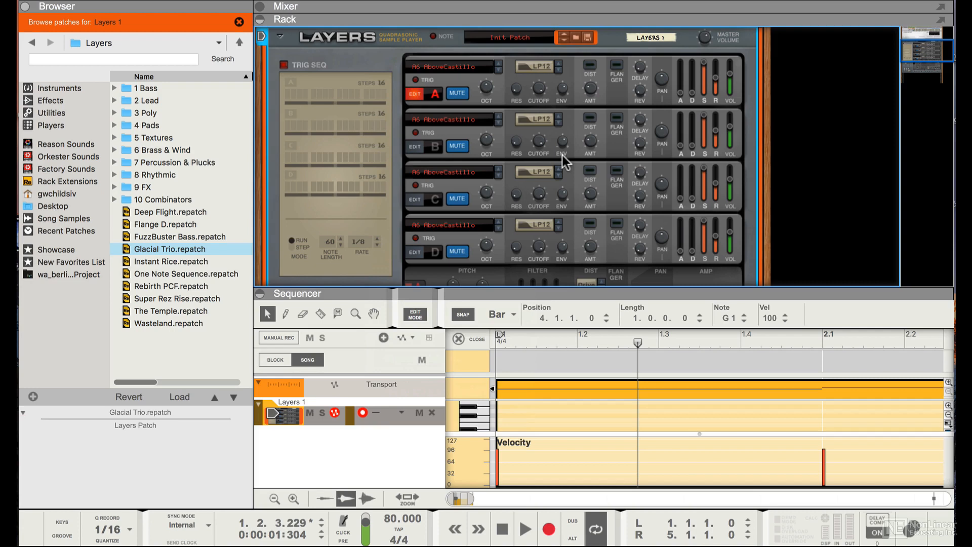
# Play the Init Patch from the start of the song and stop playback after listening.
pyautogui.hotkey('shift', 'Return')
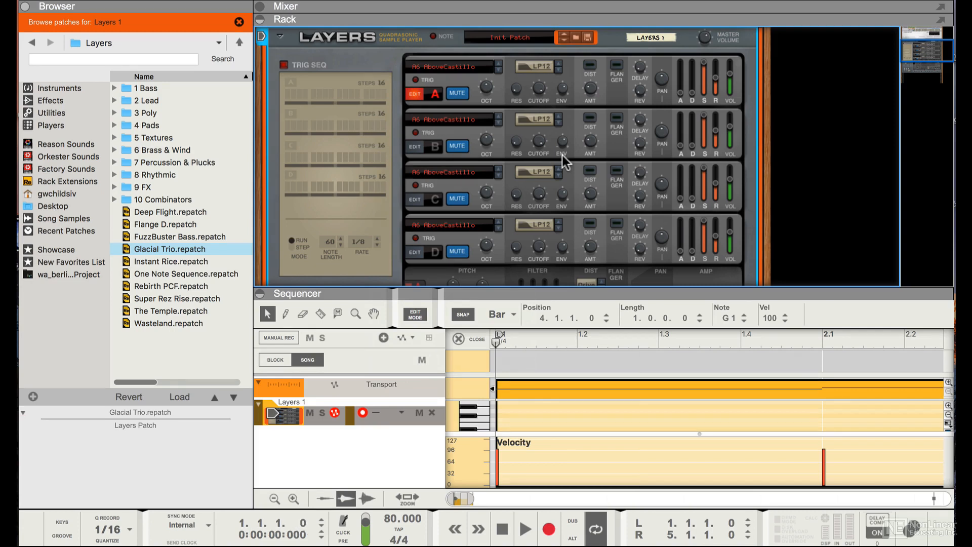
pyautogui.press('space')
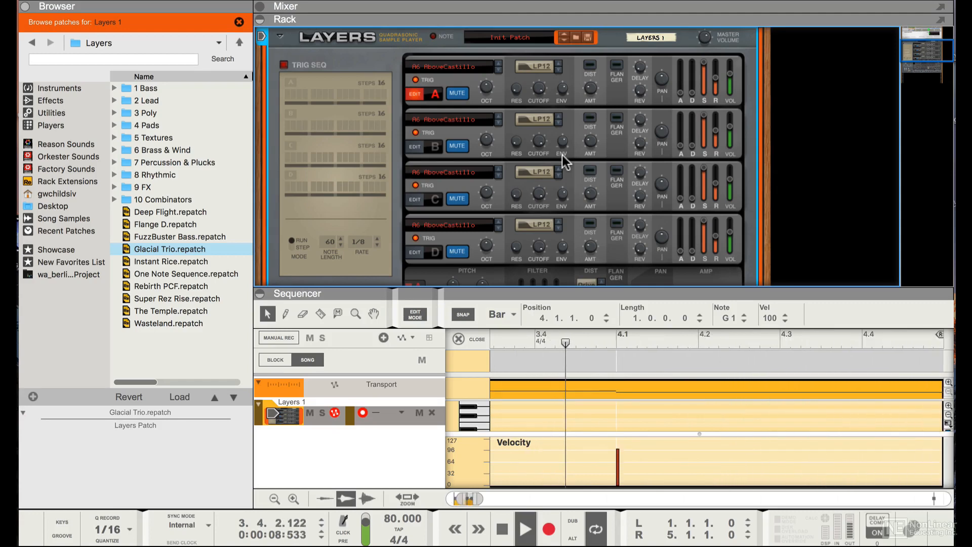
pyautogui.press('space')
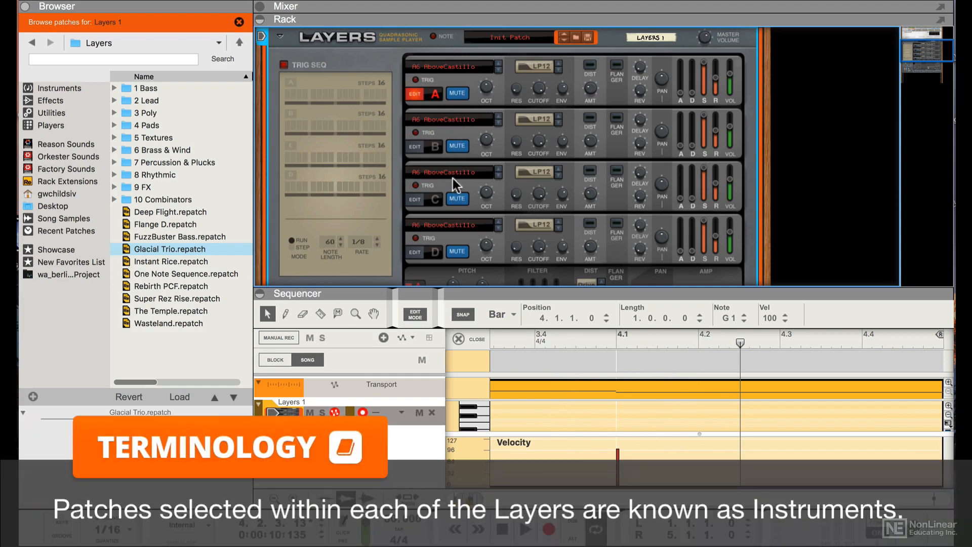
# Mute layers B, C and D and listen to layer A alone from the start of the song.
pyautogui.click(458, 150)
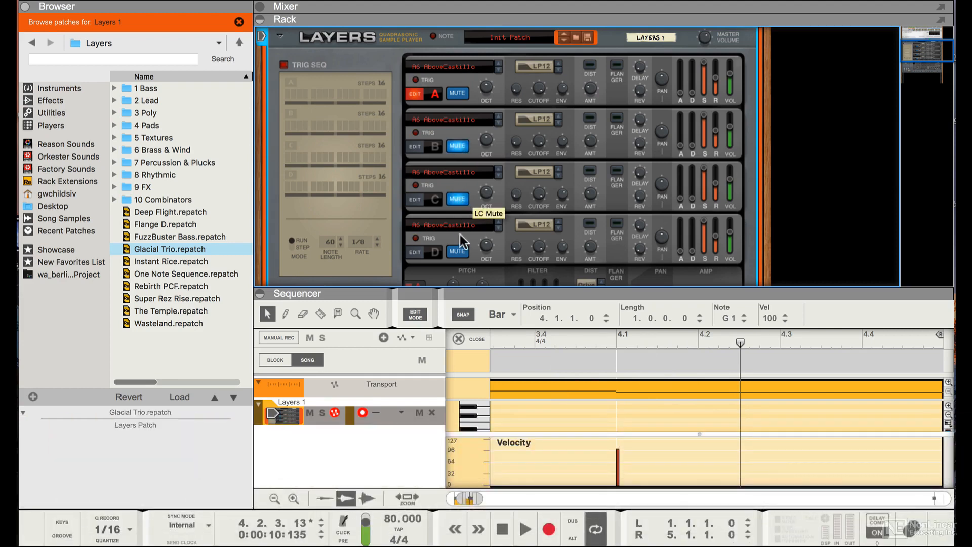
pyautogui.hotkey('shift', 'Return')
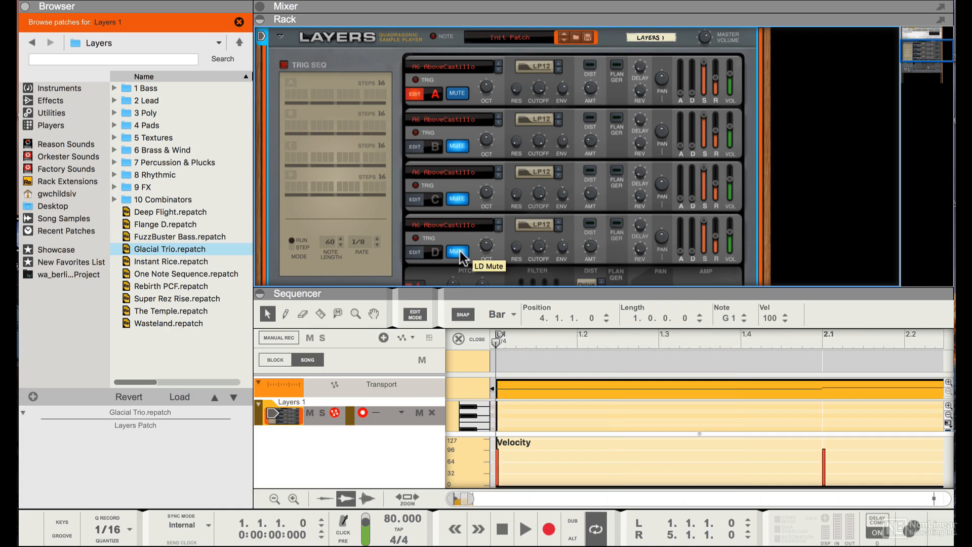
pyautogui.press('space')
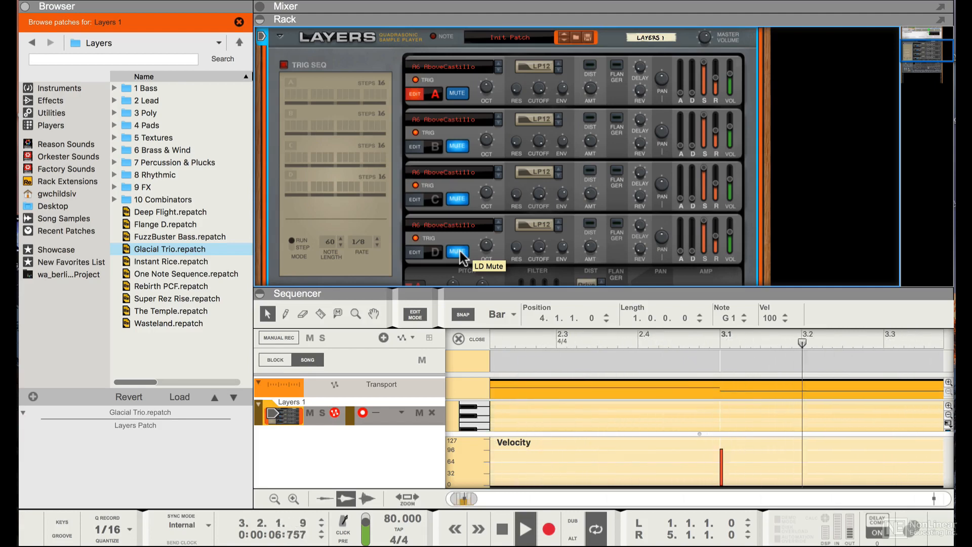
pyautogui.press('space')
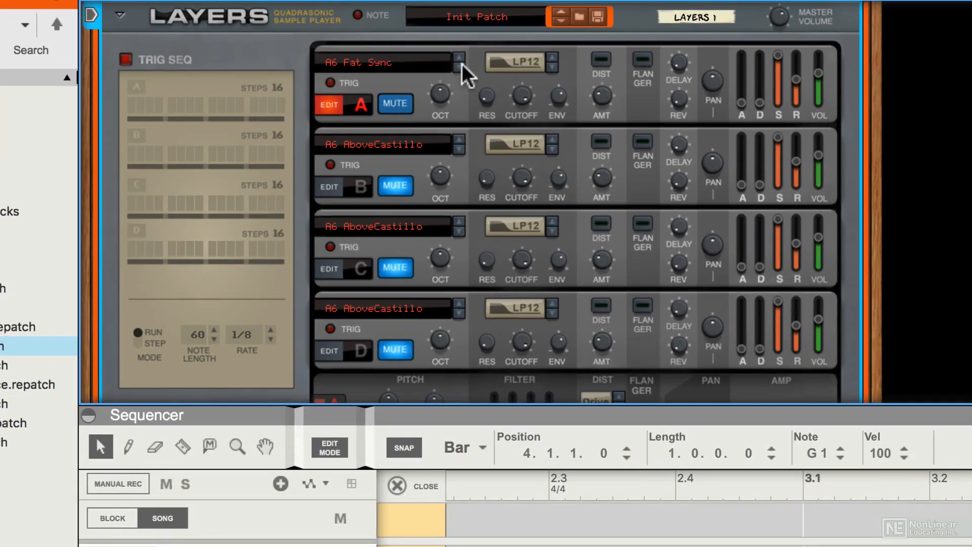
# Change layer A's instrument to MW FatBass, play the song to listen to it, and stop playback.
pyautogui.click(461, 68)
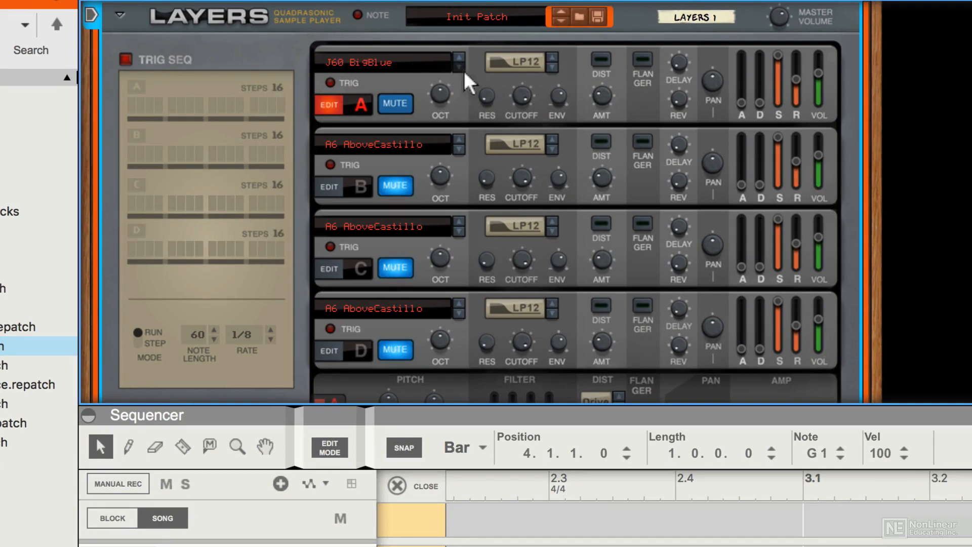
pyautogui.rightClick(362, 67)
pyautogui.click(357, 64)
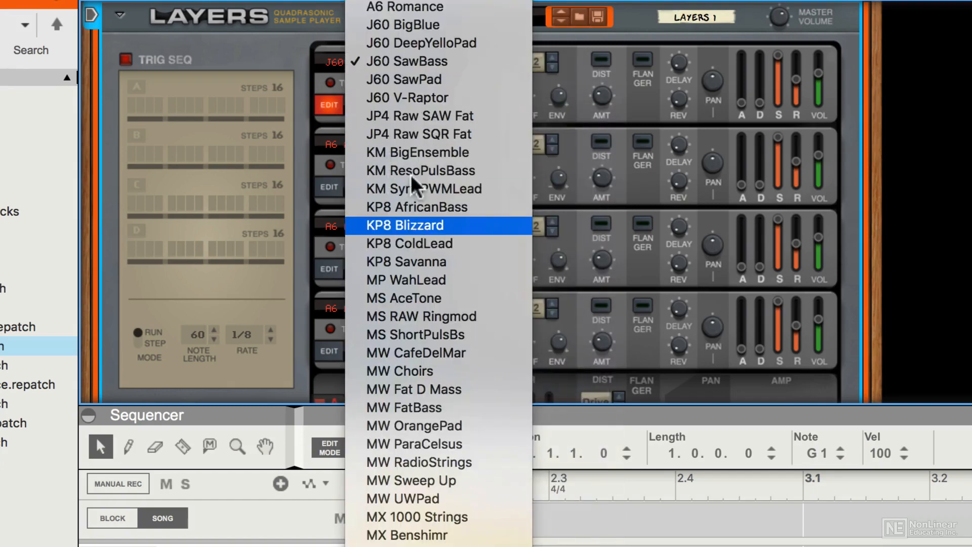
pyautogui.click(430, 63)
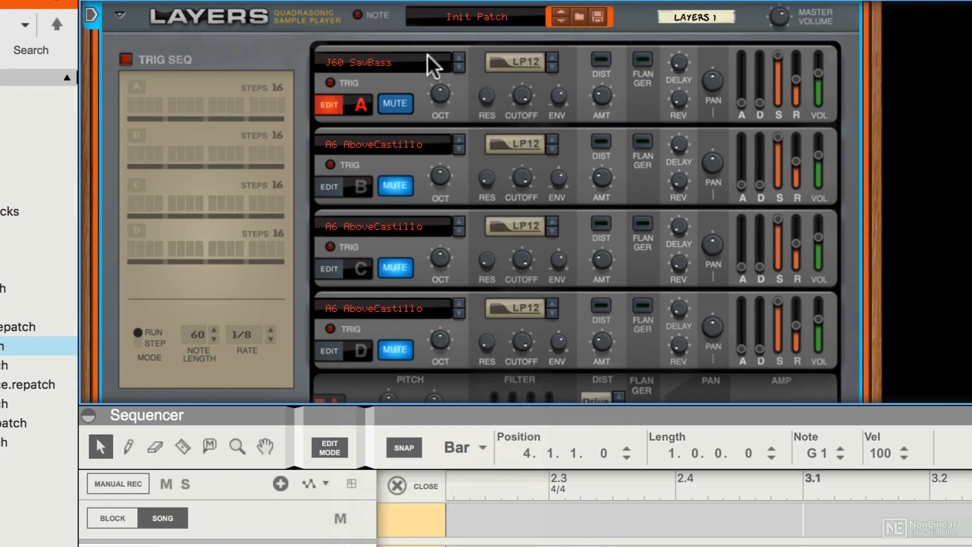
pyautogui.click(430, 64)
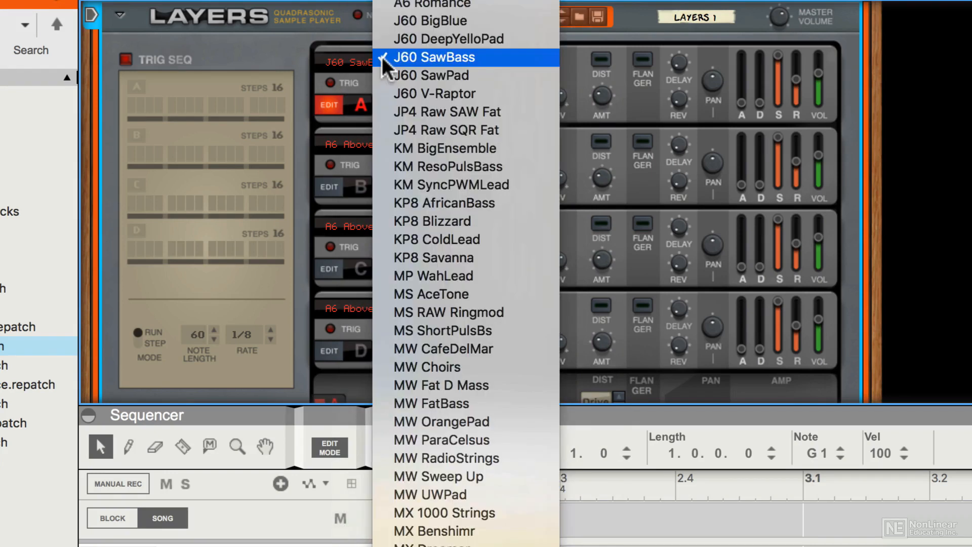
pyautogui.click(467, 405)
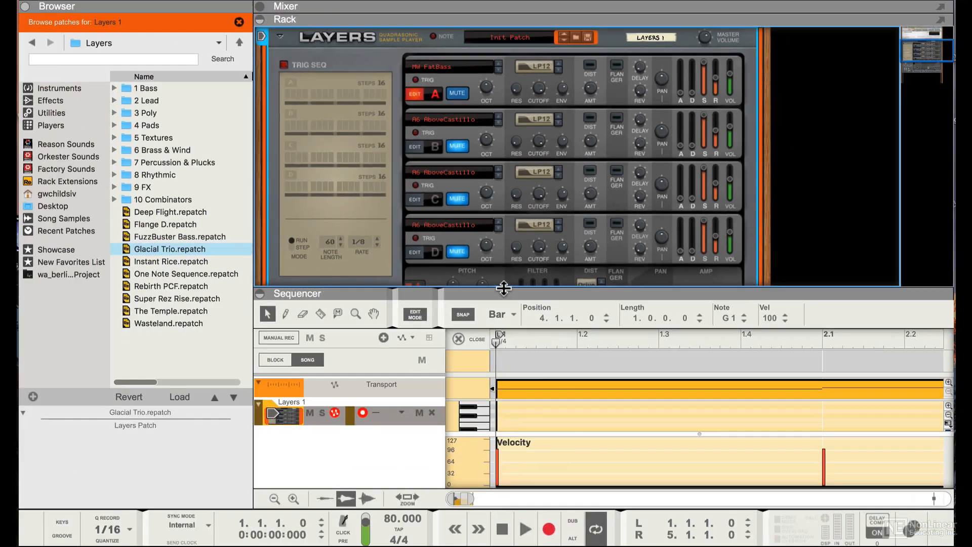
pyautogui.press('space')
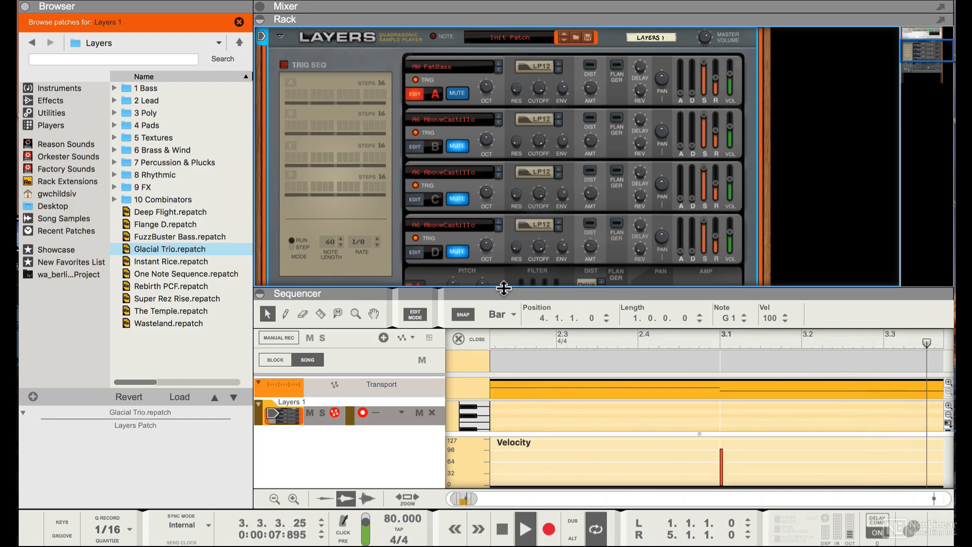
pyautogui.press('space')
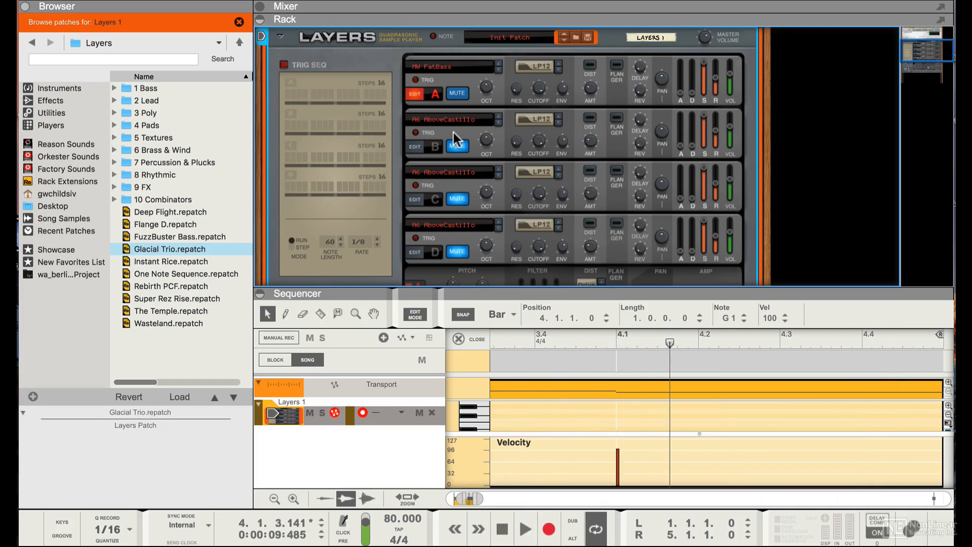
# Set layer B's instrument to MW FatBass as well and unmute the layer.
pyautogui.click(438, 119)
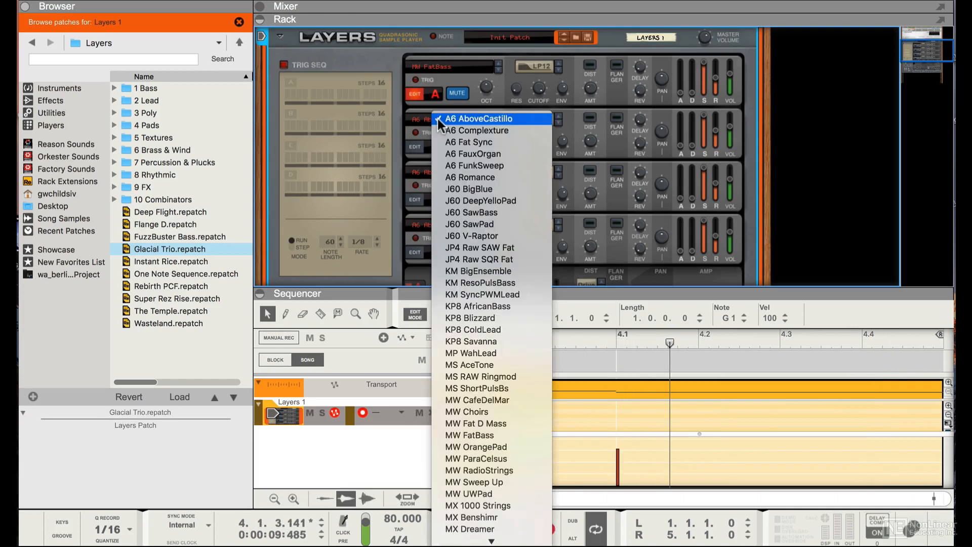
pyautogui.scroll(-3, 459, 155)
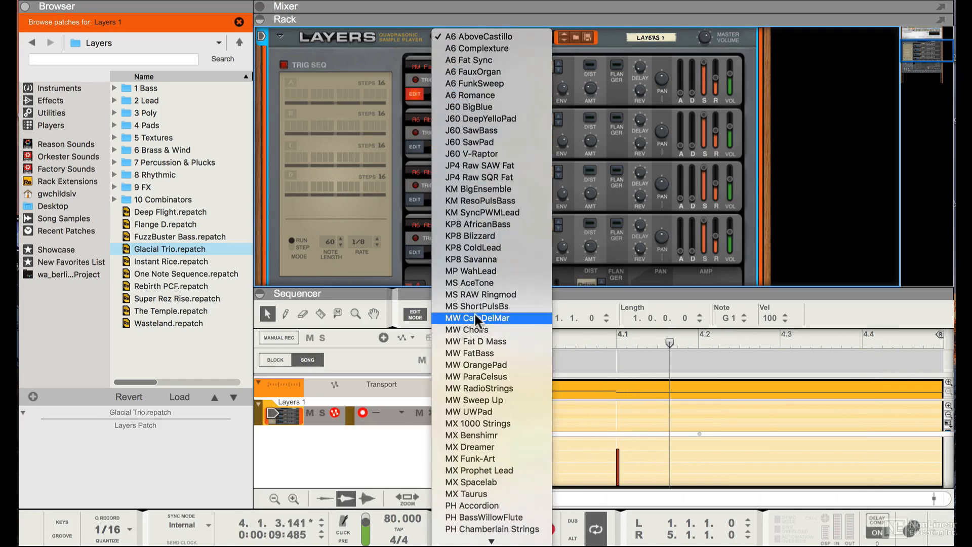
pyautogui.click(470, 349)
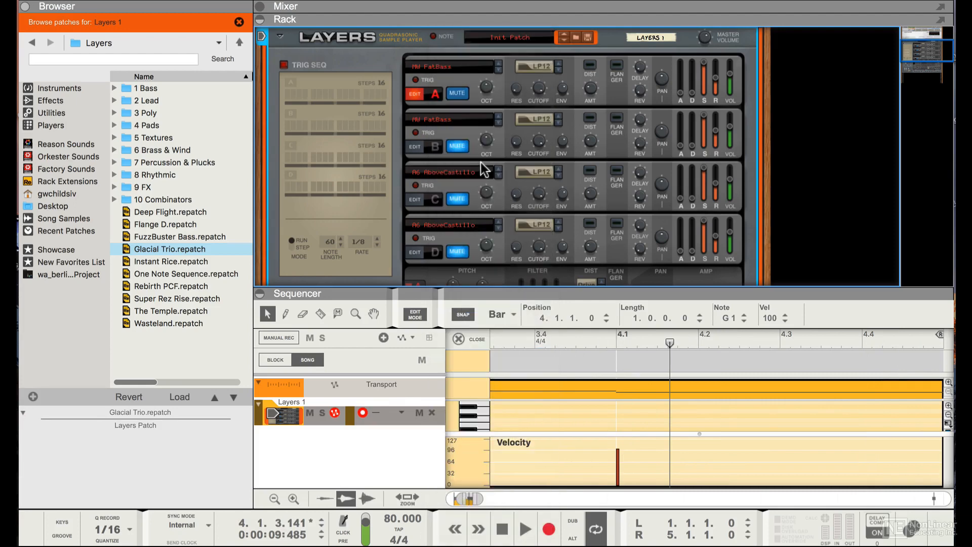
pyautogui.click(459, 147)
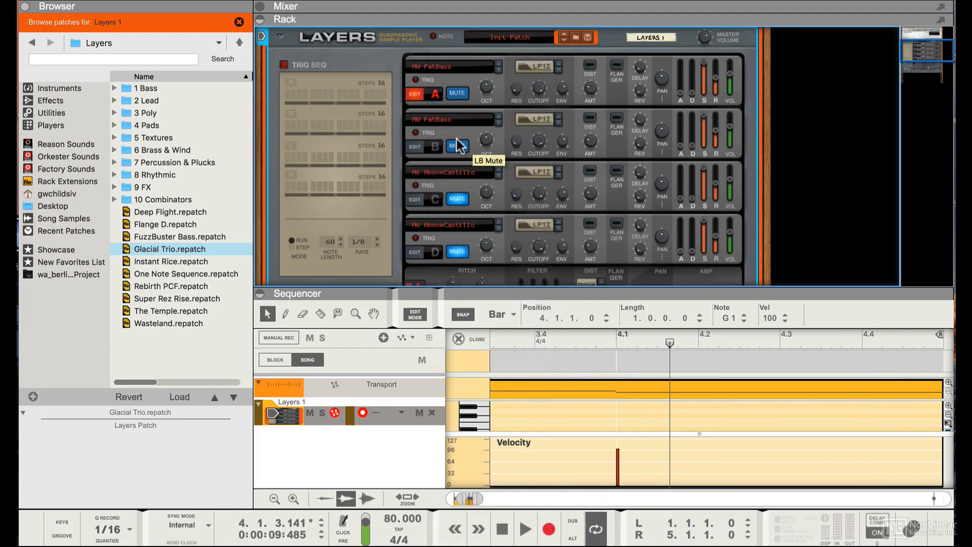
# Play the song to hear layers A and B together while viewing the pitch and filter section below the layers.
pyautogui.press('space')
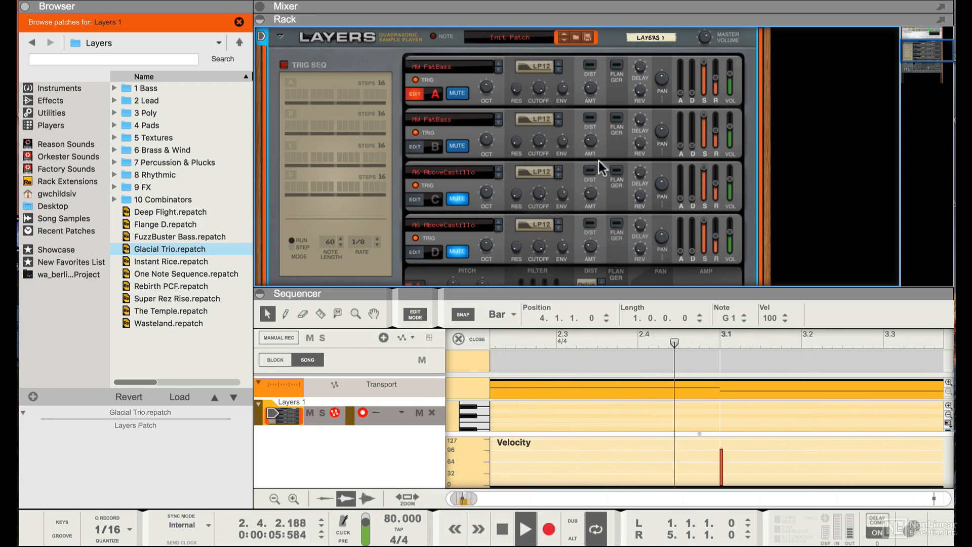
pyautogui.scroll(-2, 597, 160)
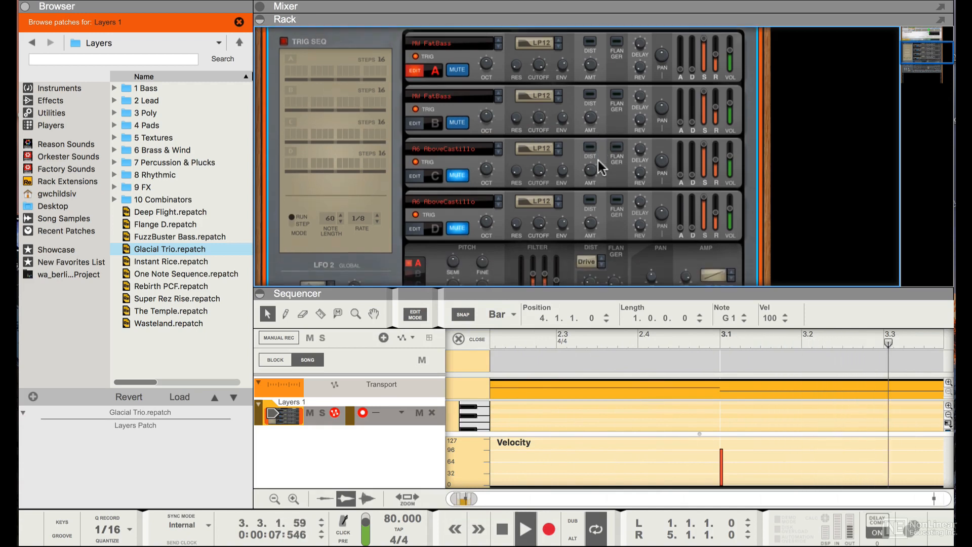
pyautogui.scroll(-2, 598, 160)
pyautogui.scroll(2, 597, 160)
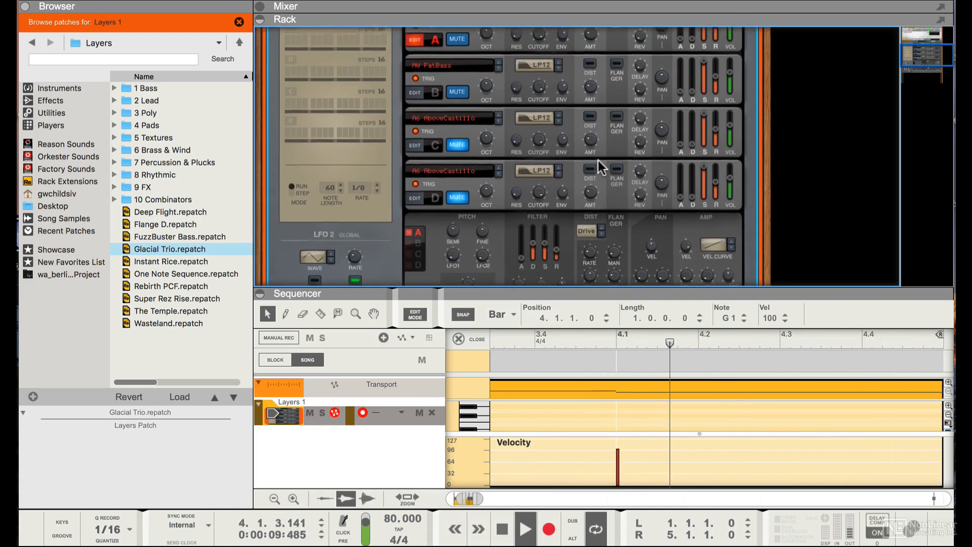